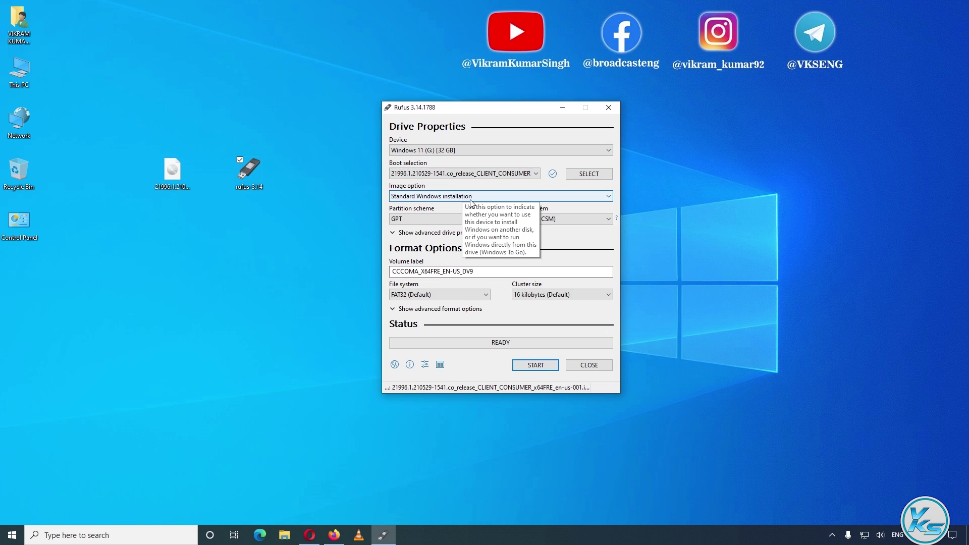
Set the partition scheme to MBR and change the volume label to Windows 11.
{"action": "left_click", "coordinate": [446, 221]}
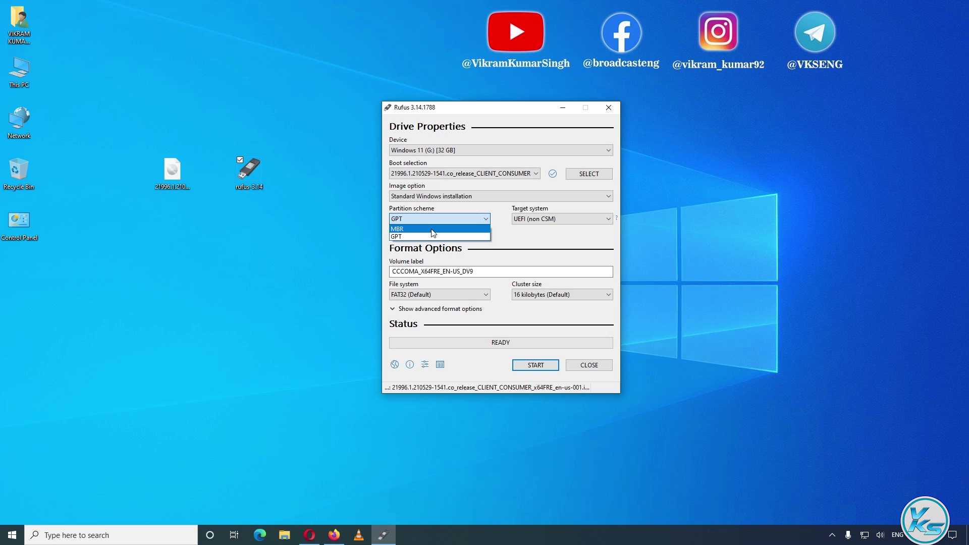
{"action": "left_click", "coordinate": [432, 230]}
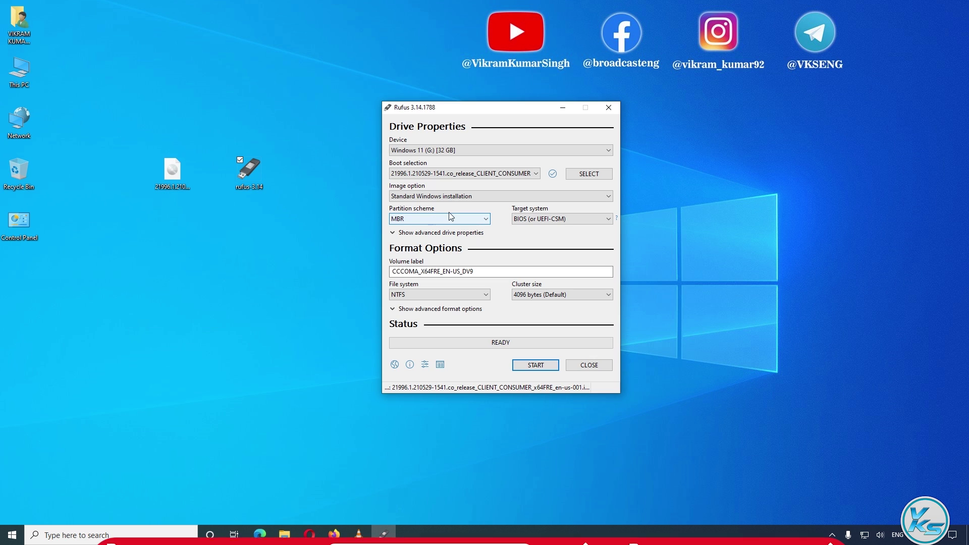
{"action": "mouse_move", "coordinate": [528, 222]}
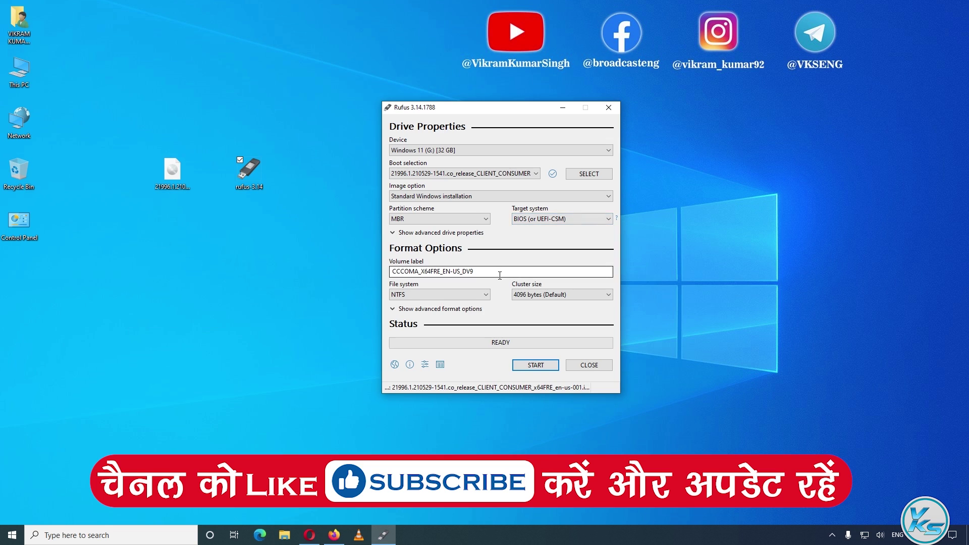
{"action": "left_click_drag", "start_coordinate": [500, 273], "coordinate": [390, 271]}
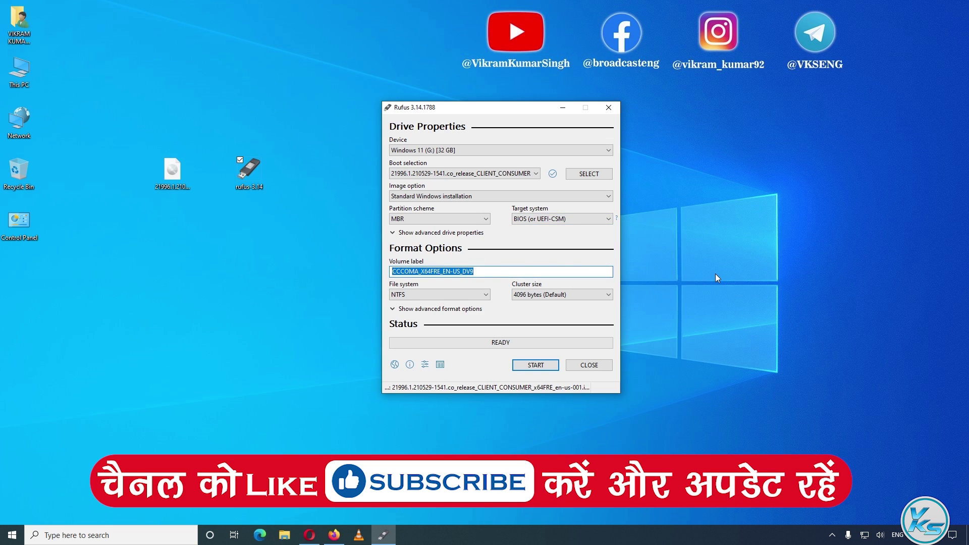
{"action": "type", "text": "Windows 11"}
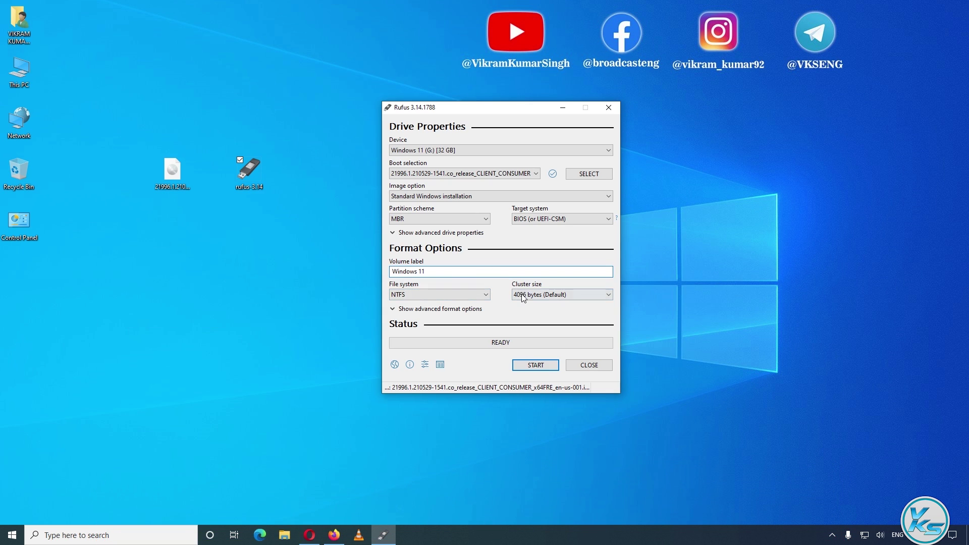
Write the Windows image to the USB drive, accepting the erasure of its data, and close Rufus when finished.
{"action": "left_click", "coordinate": [529, 372]}
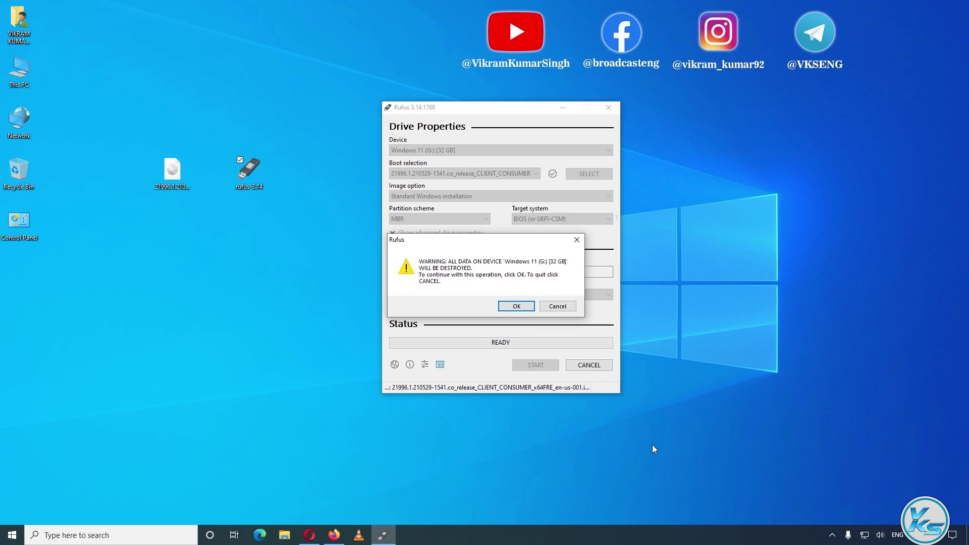
{"action": "left_click", "coordinate": [518, 308]}
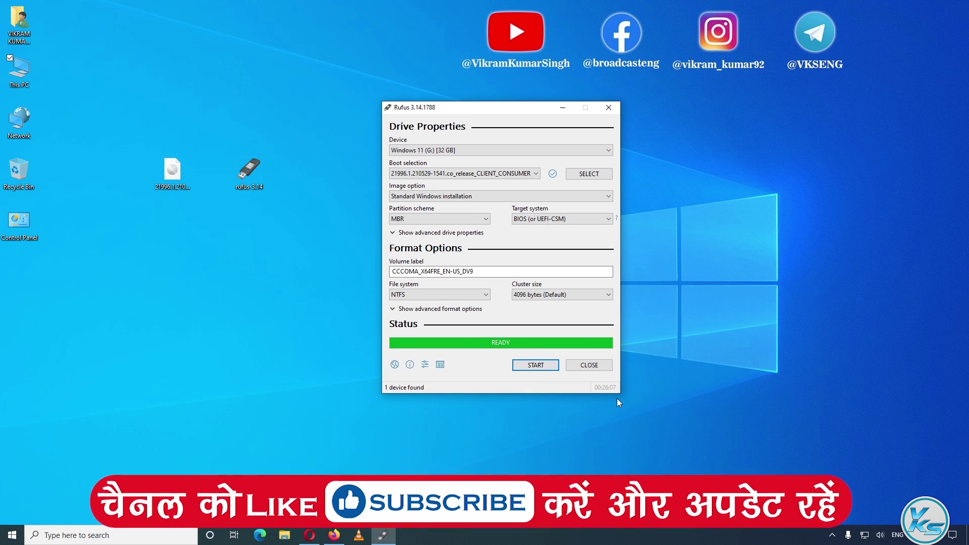
{"action": "left_click", "coordinate": [588, 366]}
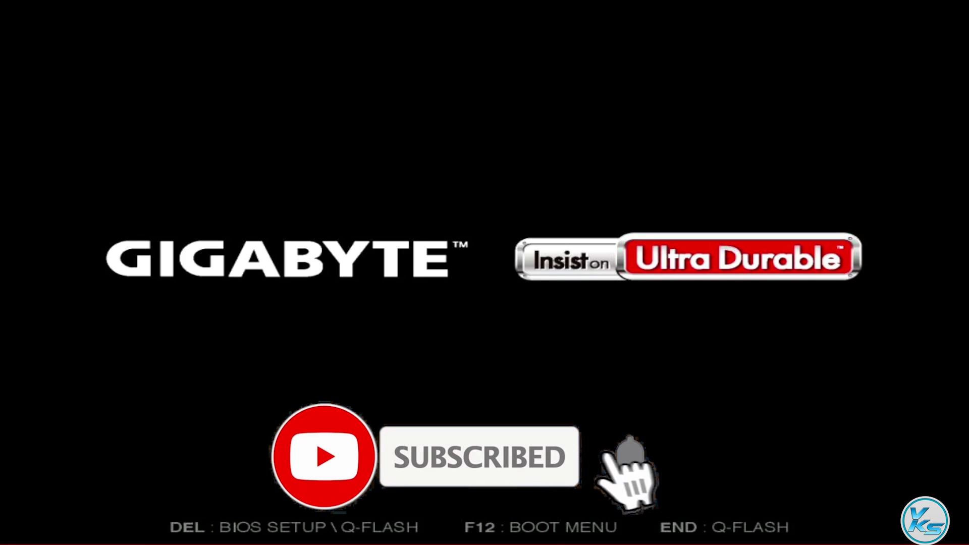
Open the motherboard's boot menu at startup and choose UEFI: hp v220w 1100, Partition 1 as the boot device.
{"action": "key", "text": "F12"}
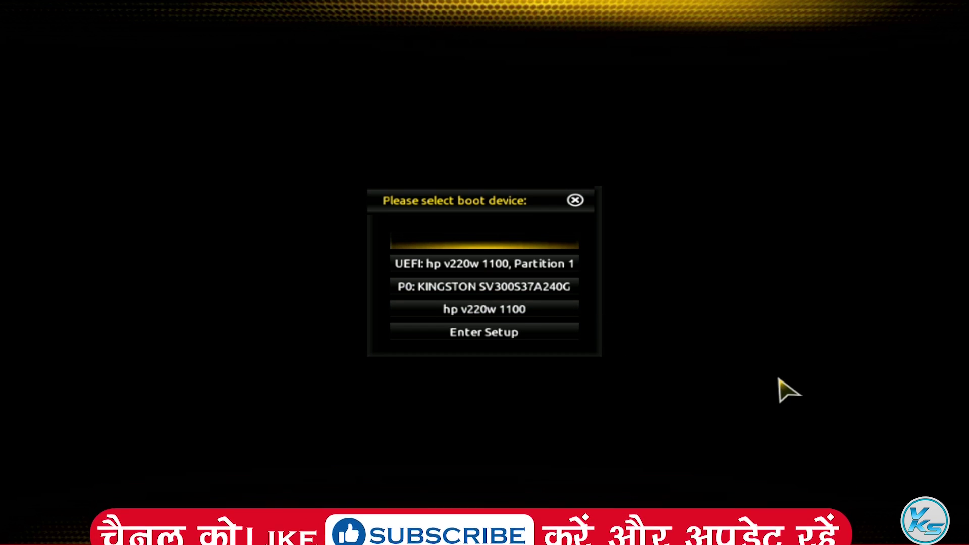
{"action": "key", "text": "Down"}
{"action": "key", "text": "Down"}
{"action": "key", "text": "Down"}
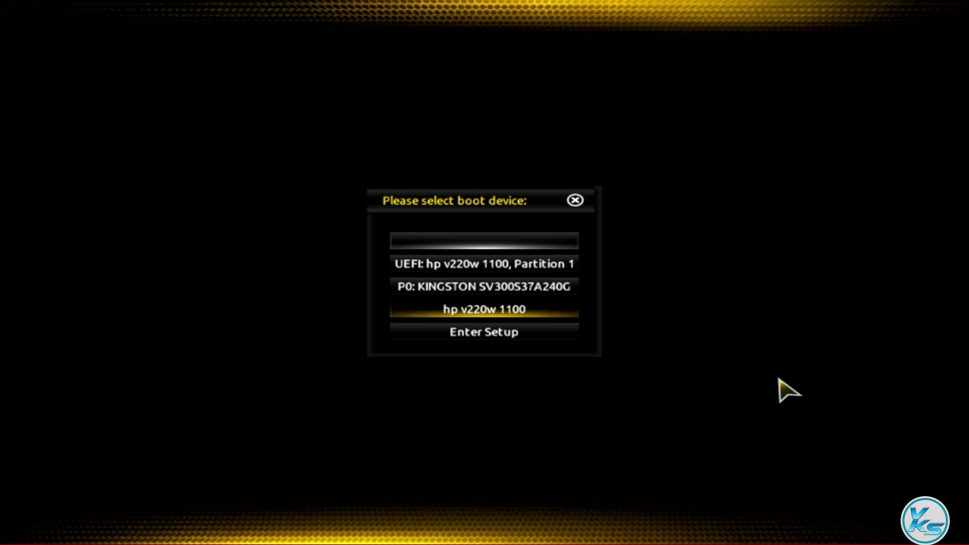
{"action": "key", "text": "Up"}
{"action": "key", "text": "Up"}
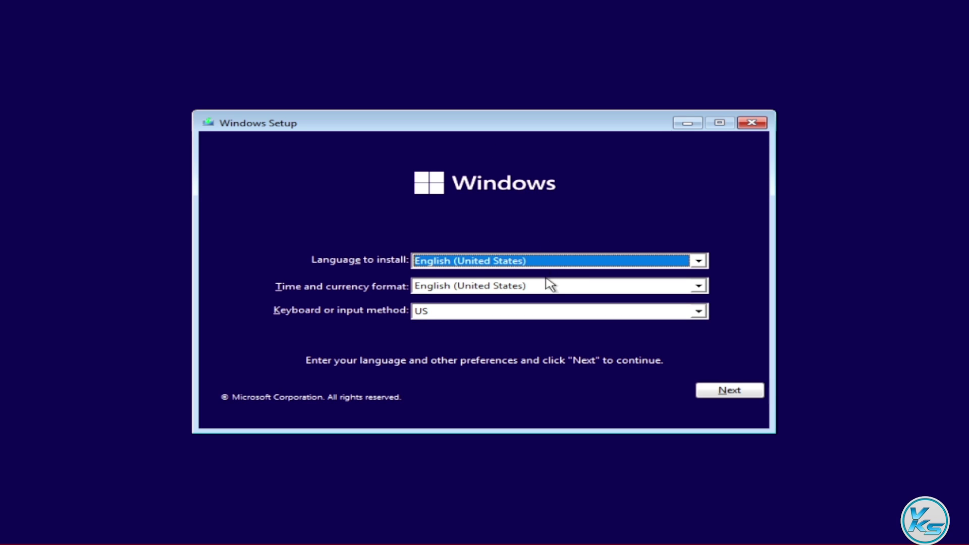
Set the time and currency format to English (India) and continue past the language preferences.
{"action": "left_click", "coordinate": [590, 292]}
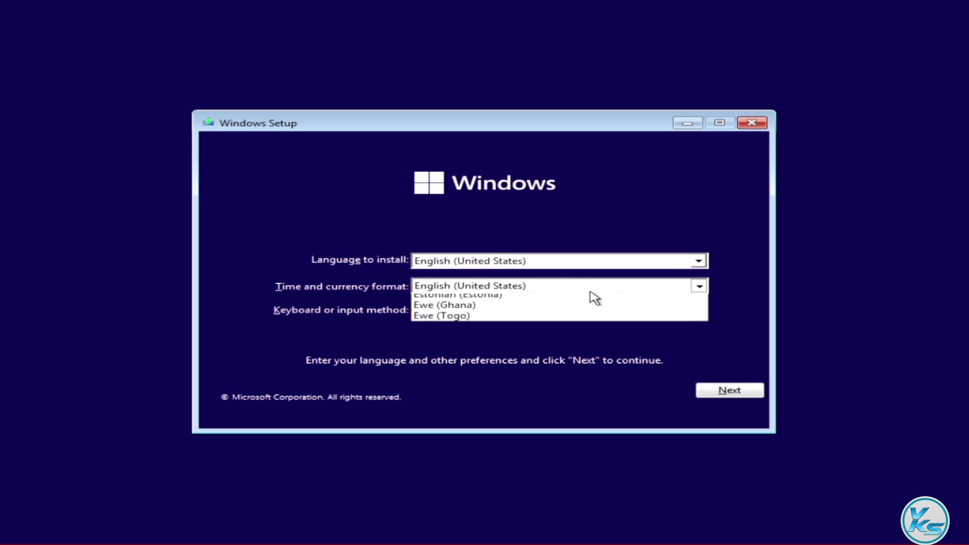
{"action": "key", "text": "Up"}
{"action": "key", "text": "Up"}
{"action": "key", "text": "Up"}
{"action": "key", "text": "Up"}
{"action": "key", "text": "Up"}
{"action": "key", "text": "Up"}
{"action": "key", "text": "Up"}
{"action": "key", "text": "Up"}
{"action": "key", "text": "Up"}
{"action": "key", "text": "Up"}
{"action": "key", "text": "Up"}
{"action": "key", "text": "Up"}
{"action": "key", "text": "Up"}
{"action": "key", "text": "Up"}
{"action": "key", "text": "Up"}
{"action": "key", "text": "Up"}
{"action": "key", "text": "Up"}
{"action": "key", "text": "Up"}
{"action": "key", "text": "Up"}
{"action": "key", "text": "Up"}
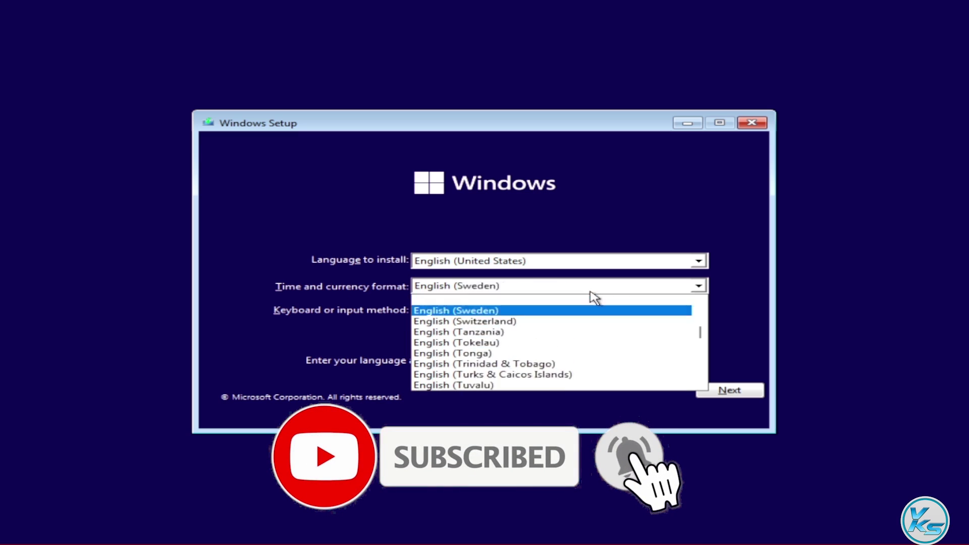
{"action": "key", "text": "Up"}
{"action": "key", "text": "Up"}
{"action": "key", "text": "Up"}
{"action": "key", "text": "Up"}
{"action": "key", "text": "Up"}
{"action": "key", "text": "Up"}
{"action": "key", "text": "Up"}
{"action": "key", "text": "Up"}
{"action": "key", "text": "Up"}
{"action": "key", "text": "Up"}
{"action": "key", "text": "Up"}
{"action": "key", "text": "Up"}
{"action": "key", "text": "Up"}
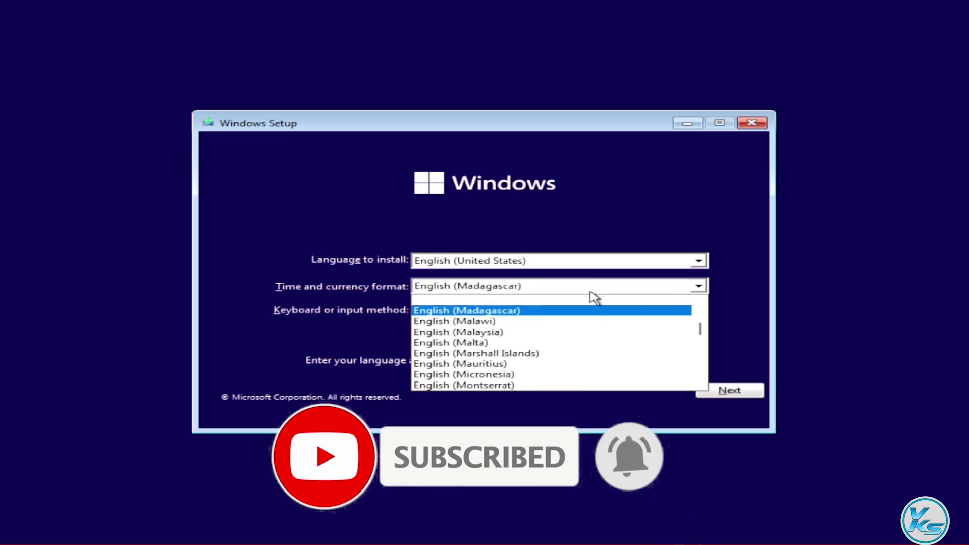
{"action": "key", "text": "Up"}
{"action": "key", "text": "Up"}
{"action": "key", "text": "Up"}
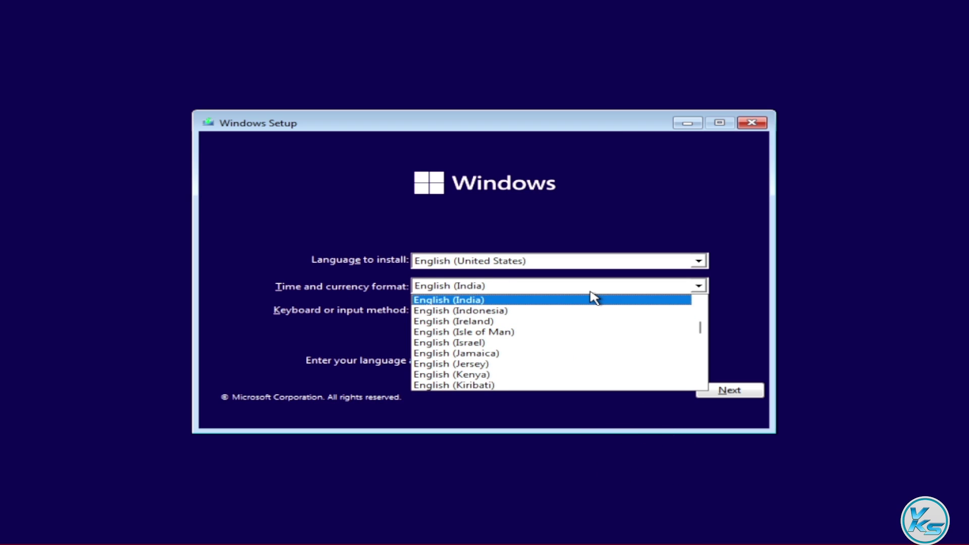
{"action": "key", "text": "Return"}
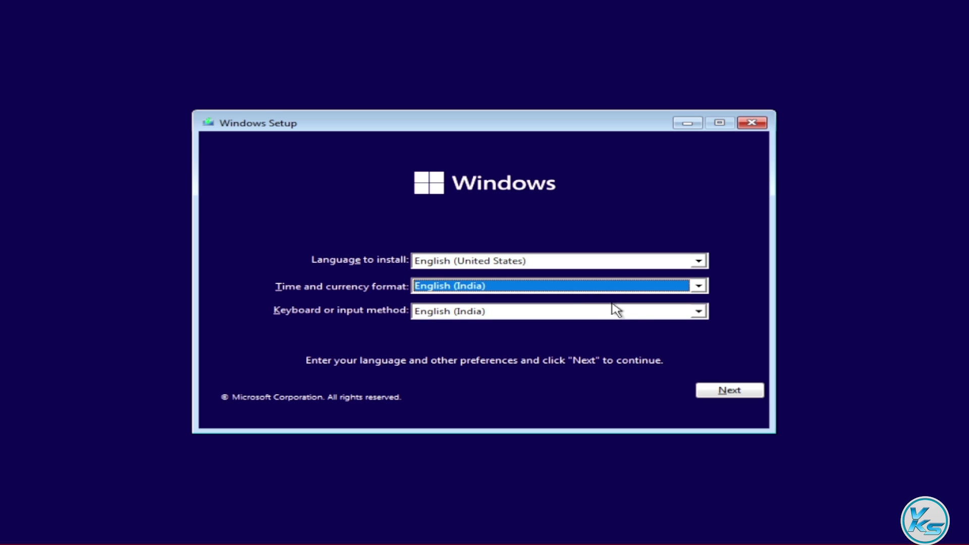
{"action": "left_click", "coordinate": [732, 391]}
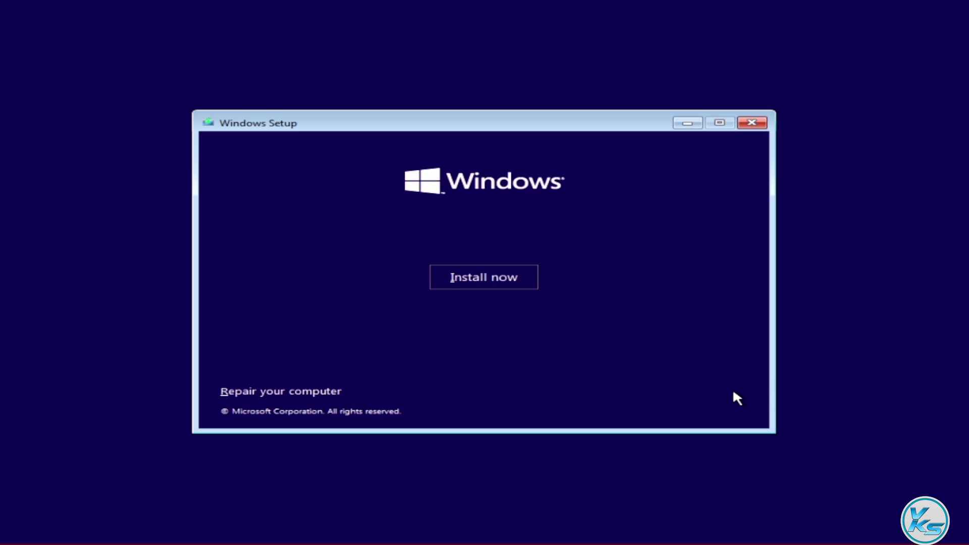
Start the installation without a product key and choose Windows 11 Pro as the operating system to install.
{"action": "left_click", "coordinate": [502, 289]}
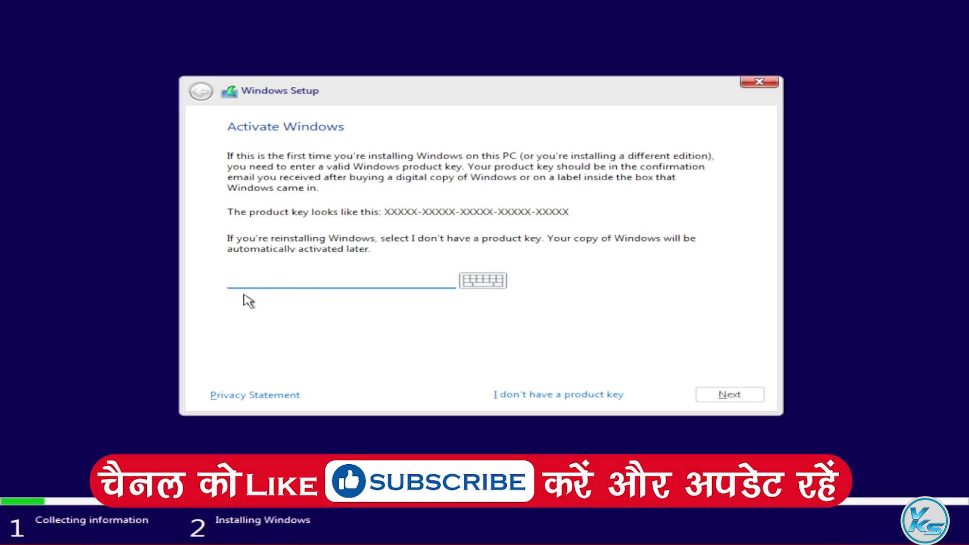
{"action": "left_click", "coordinate": [573, 397]}
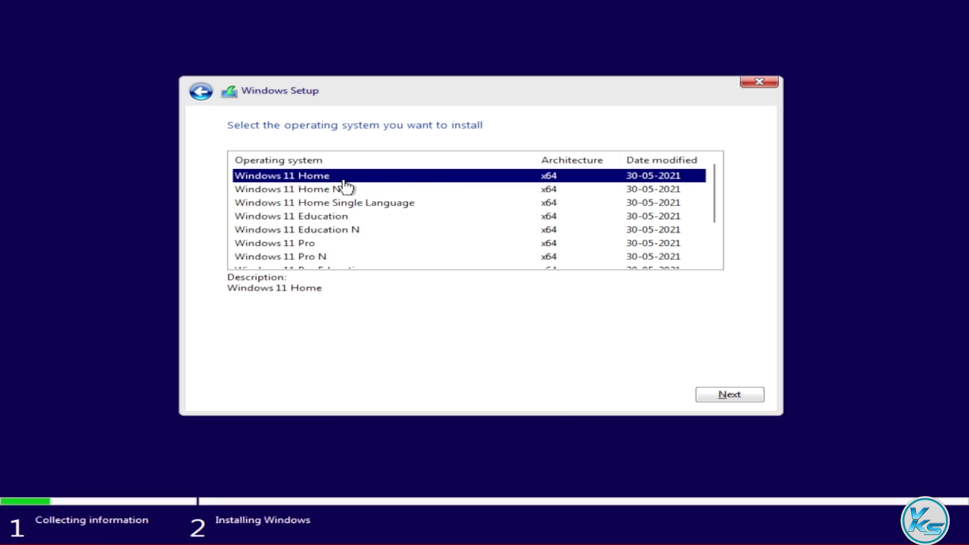
{"action": "left_click", "coordinate": [316, 244]}
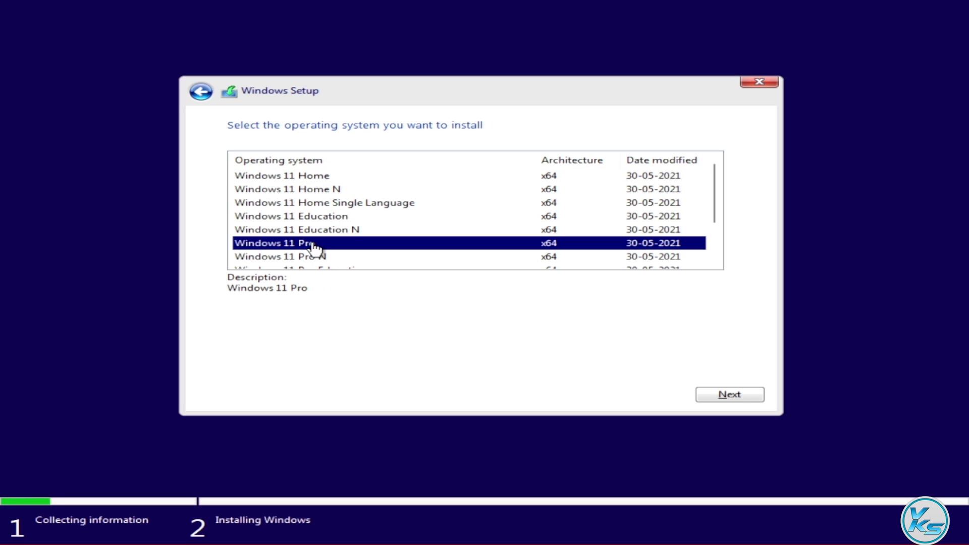
{"action": "left_click", "coordinate": [314, 220]}
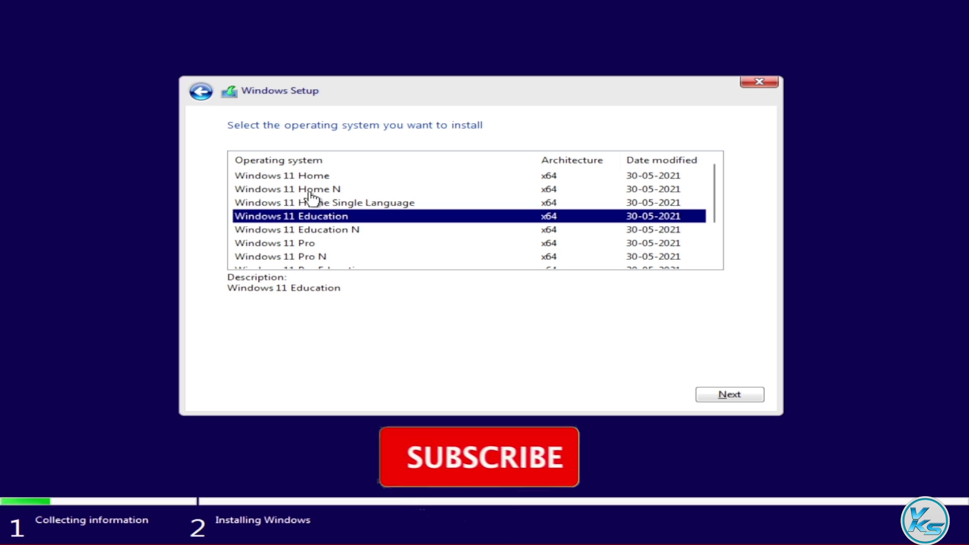
{"action": "left_click", "coordinate": [307, 245]}
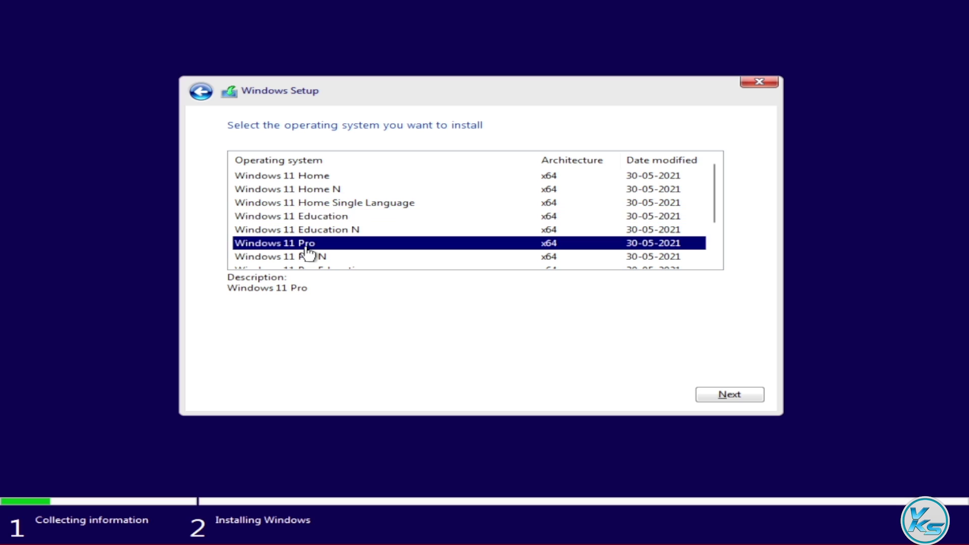
{"action": "left_click", "coordinate": [759, 393]}
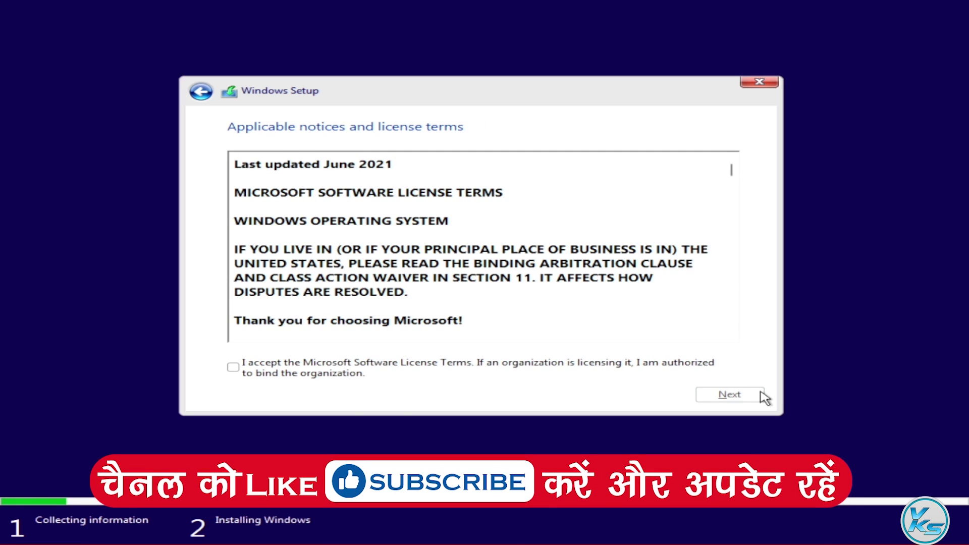
Accept the Microsoft license terms and choose the Custom: Install Windows only (advanced) installation.
{"action": "left_click", "coordinate": [232, 368]}
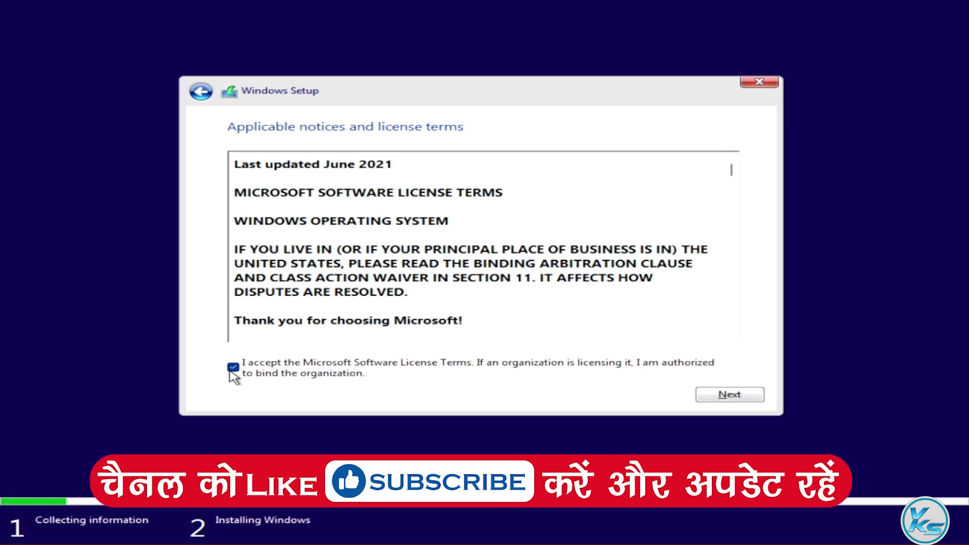
{"action": "left_click", "coordinate": [743, 396]}
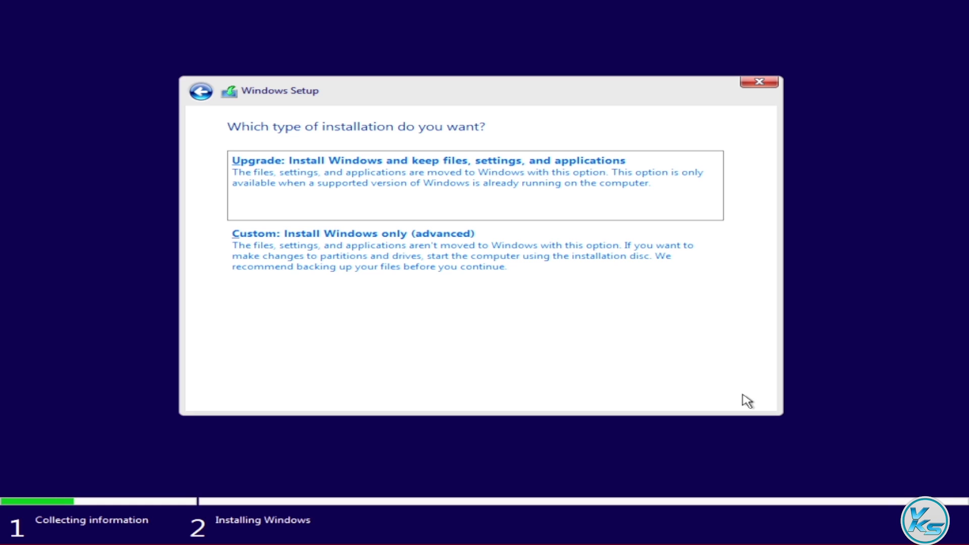
{"action": "left_click", "coordinate": [477, 261]}
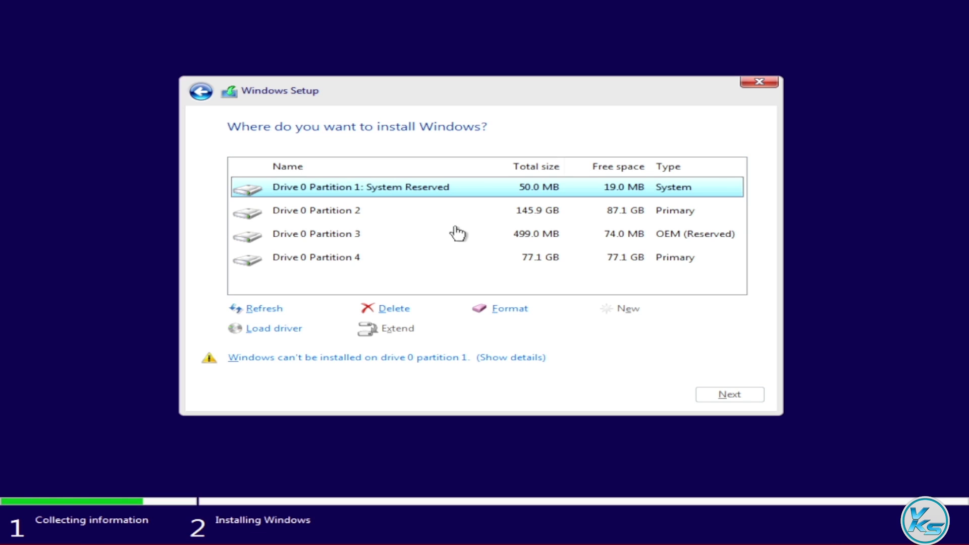
Delete the System Reserved partition and the 145.9 GB primary partition from Drive 0.
{"action": "left_click", "coordinate": [419, 262]}
{"action": "left_click", "coordinate": [367, 190]}
{"action": "left_click", "coordinate": [395, 309]}
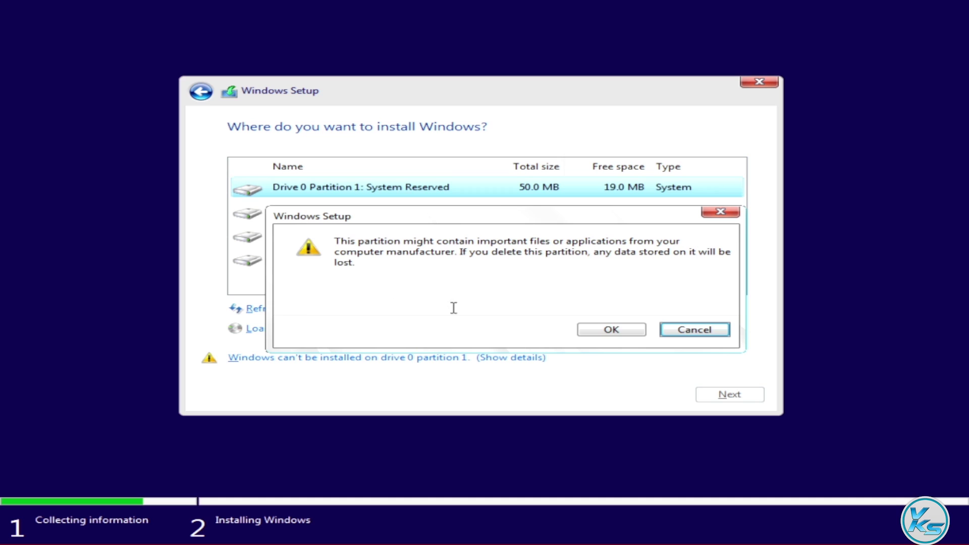
{"action": "left_click", "coordinate": [611, 330]}
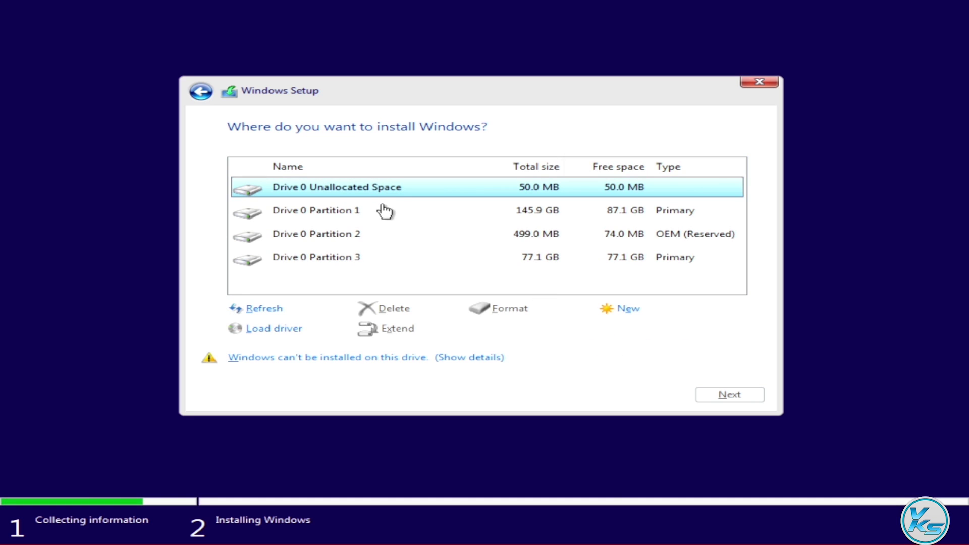
{"action": "left_click", "coordinate": [377, 211]}
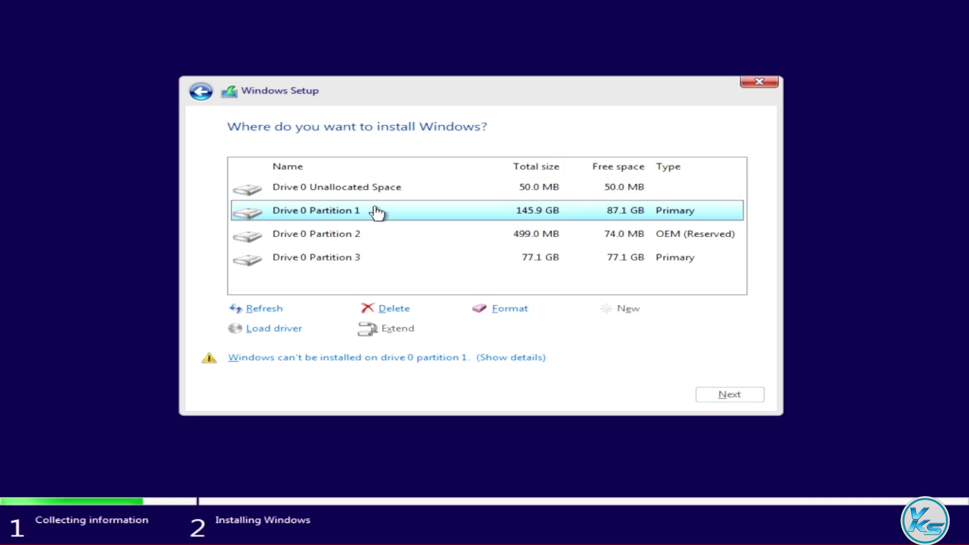
{"action": "left_click", "coordinate": [393, 315]}
{"action": "left_click", "coordinate": [600, 333]}
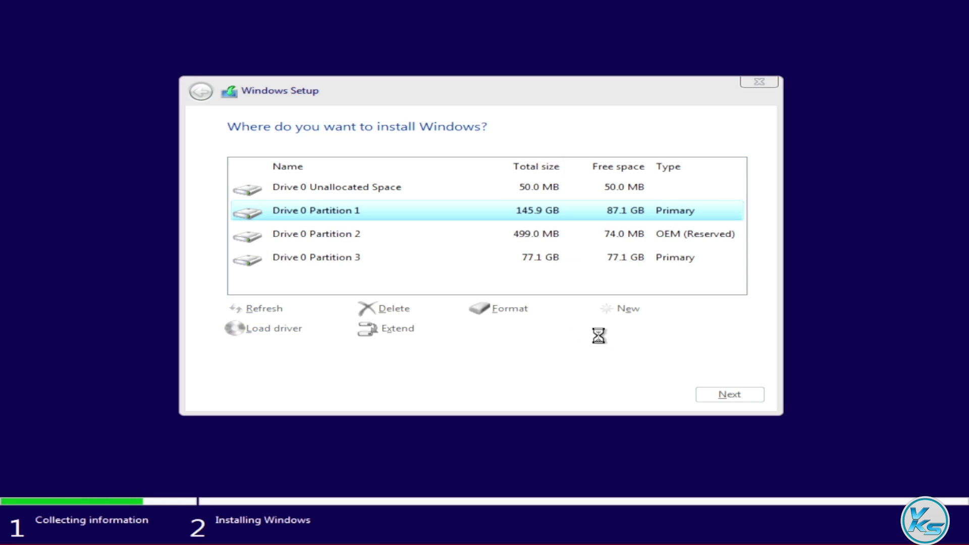
Delete the 499 MB OEM (Reserved) partition and the remaining 77.1 GB primary partition from Drive 0.
{"action": "left_click", "coordinate": [398, 216]}
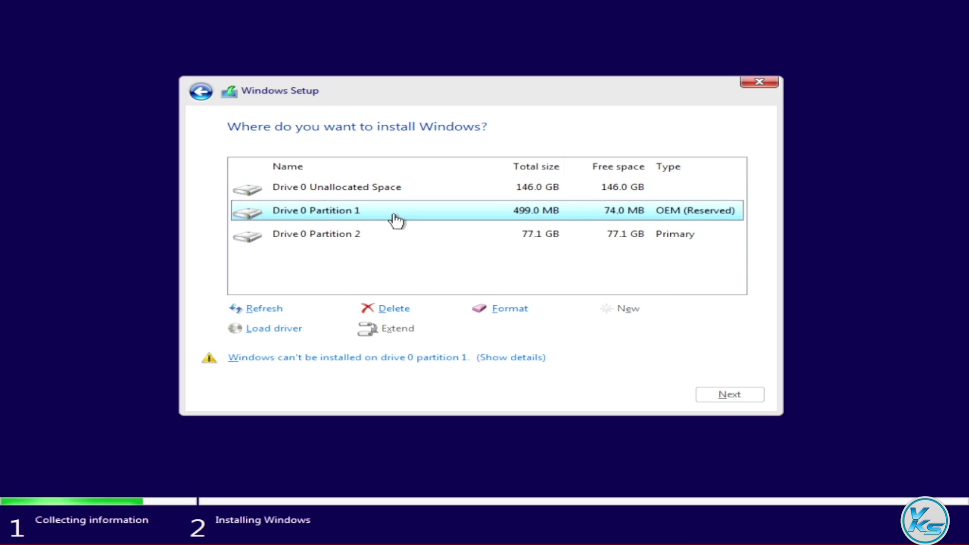
{"action": "left_click", "coordinate": [402, 309]}
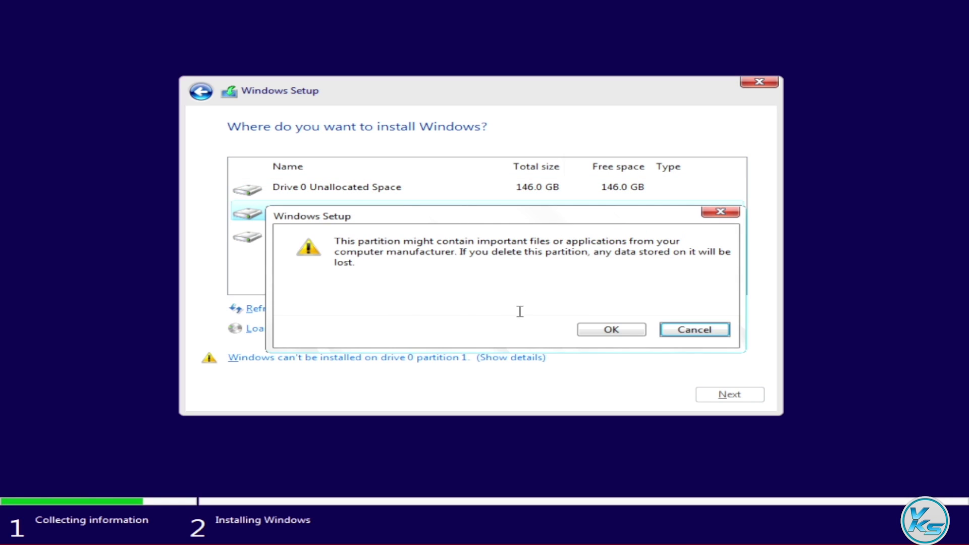
{"action": "left_click", "coordinate": [612, 328]}
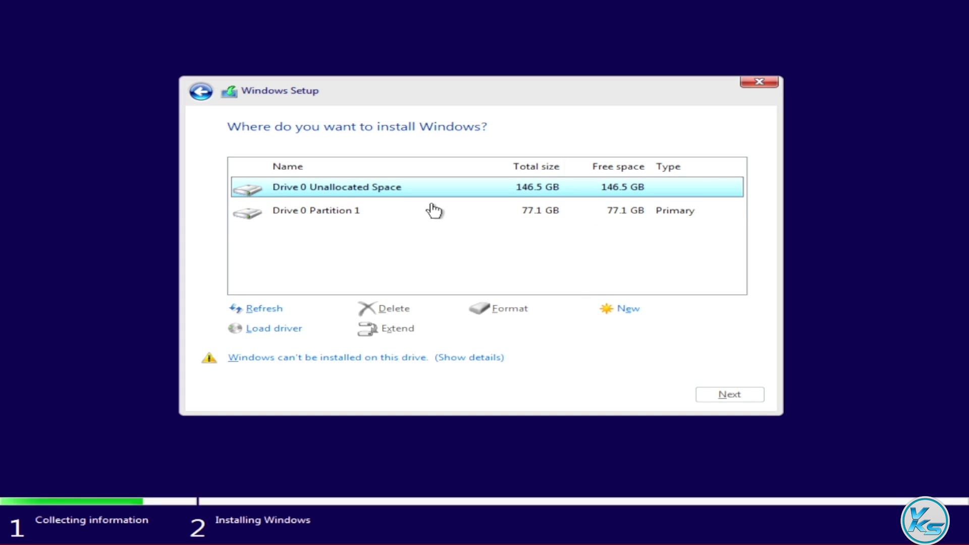
{"action": "left_click", "coordinate": [415, 210]}
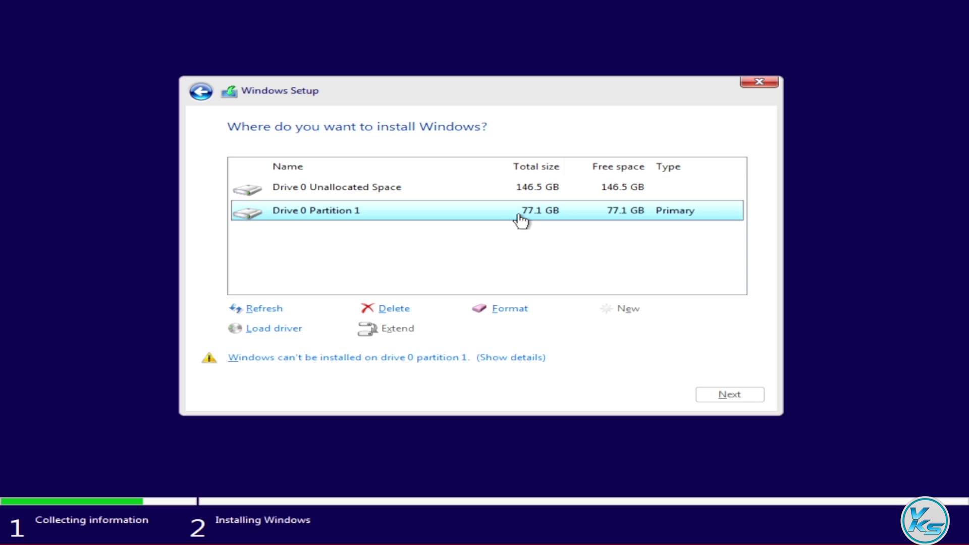
{"action": "left_click", "coordinate": [392, 308]}
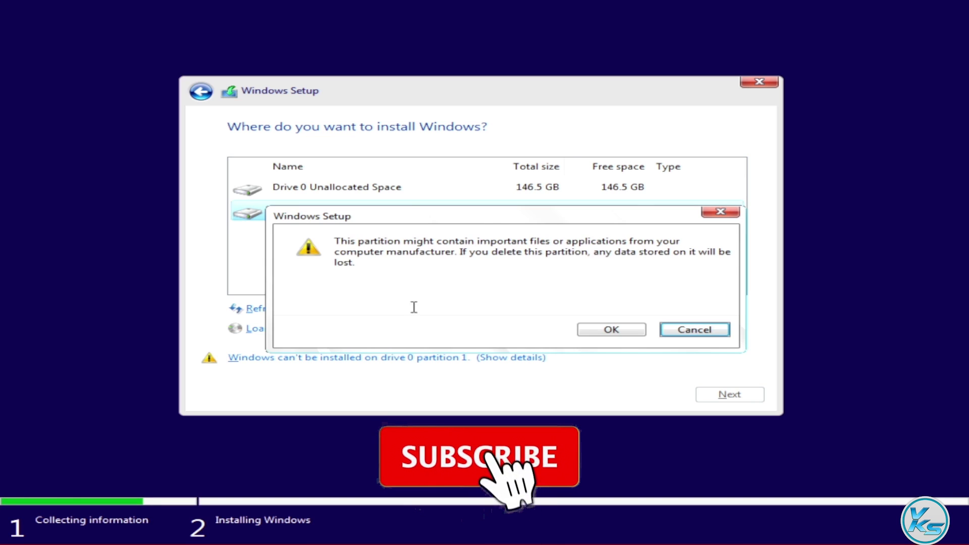
{"action": "left_click", "coordinate": [612, 331]}
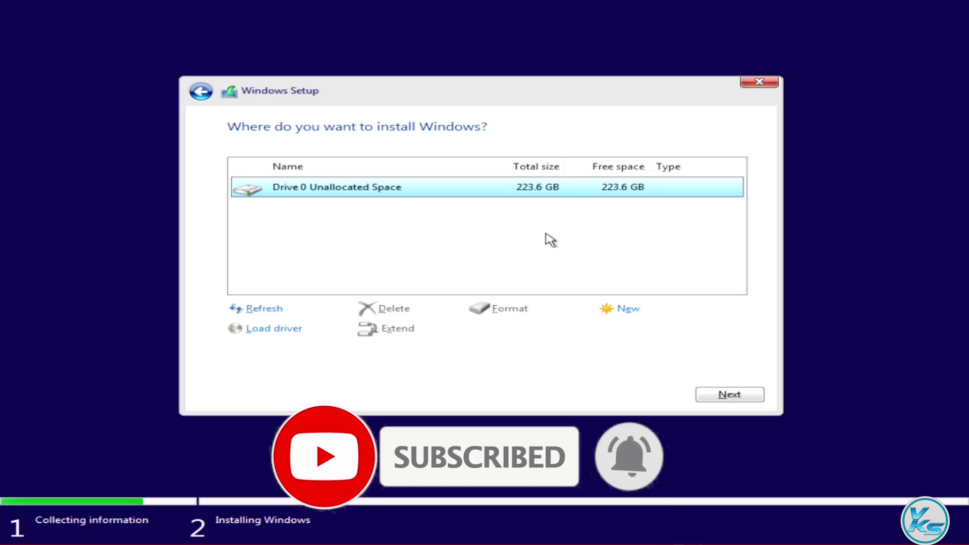
Start a new partition in Drive 0's unallocated space and replace the default size with a custom value in MB.
{"action": "left_click", "coordinate": [638, 308]}
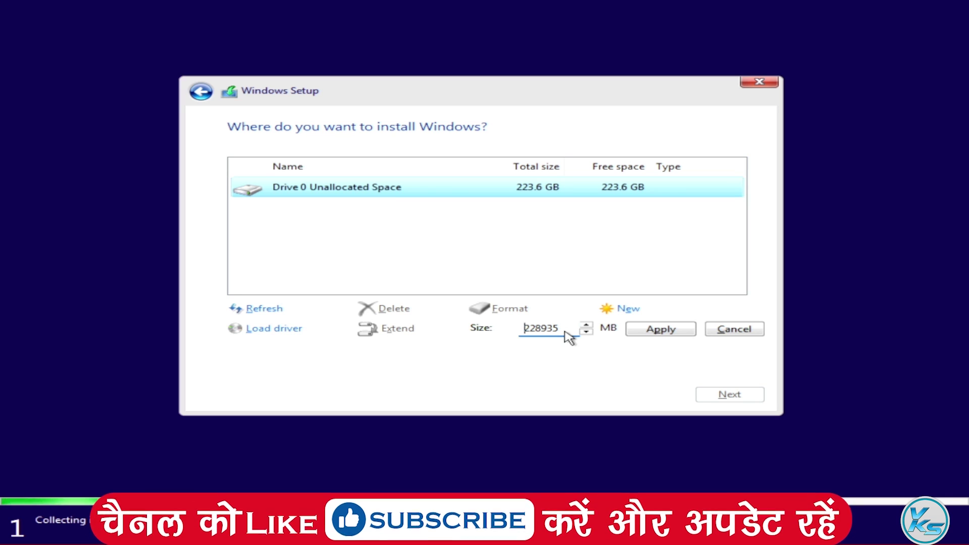
{"action": "key", "text": "Delete"}
{"action": "key", "text": "Delete"}
{"action": "key", "text": "Delete"}
{"action": "key", "text": "Delete"}
{"action": "key", "text": "Delete"}
{"action": "key", "text": "Delete"}
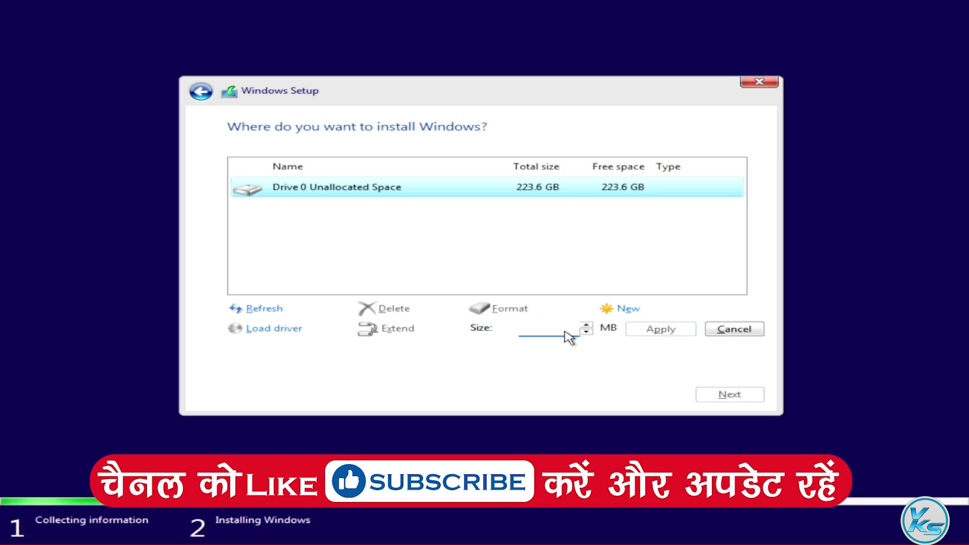
{"action": "type", "text": "1"}
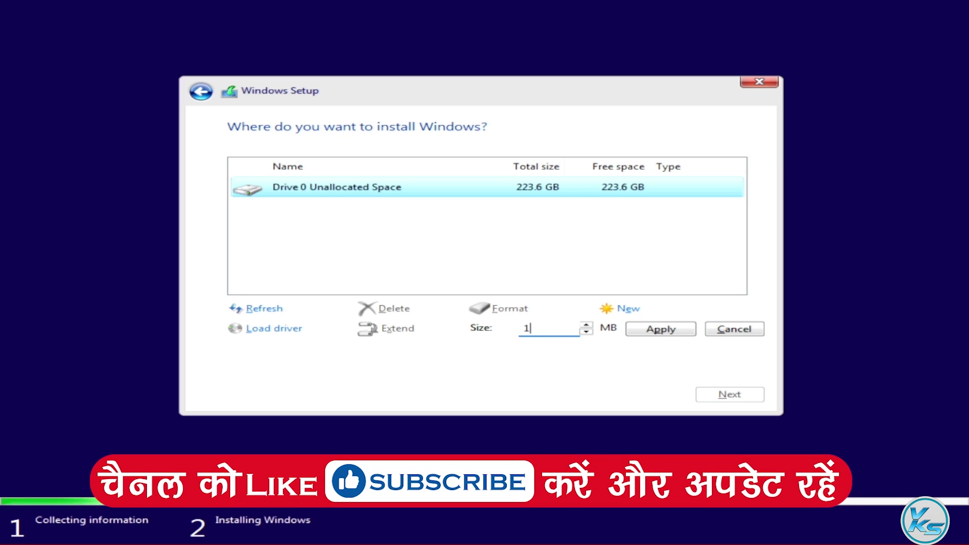